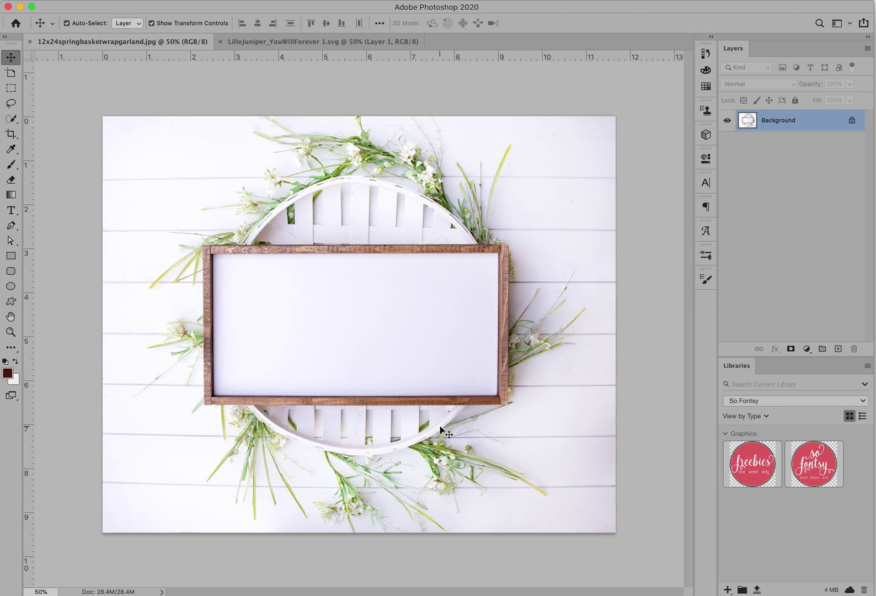
{"action": "left_click", "coordinate": [299, 41]}
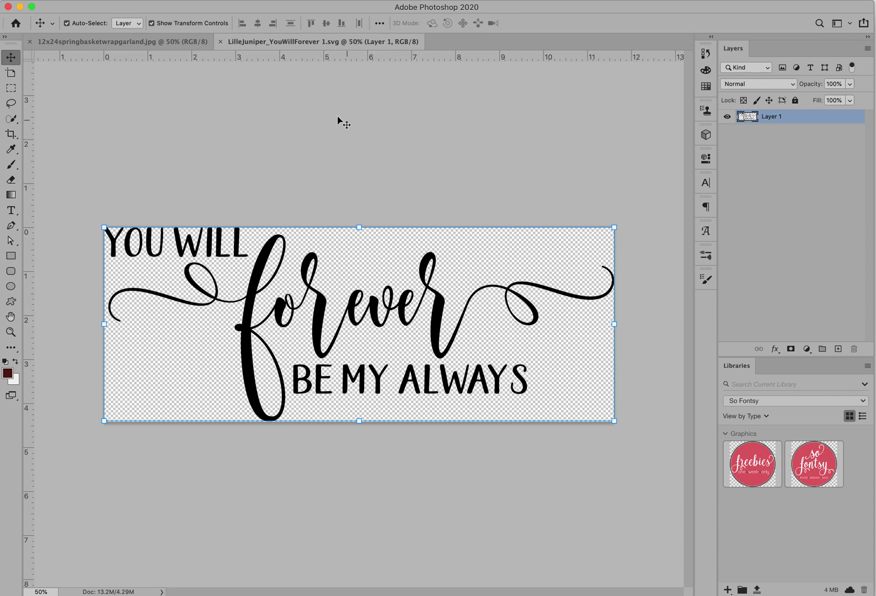
{"action": "left_click", "coordinate": [133, 47]}
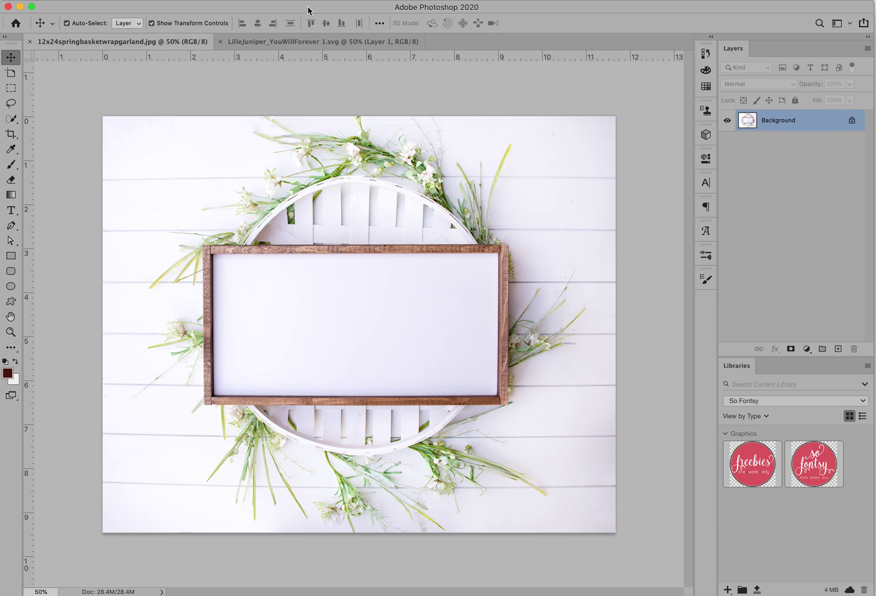
{"action": "left_click", "coordinate": [298, 41]}
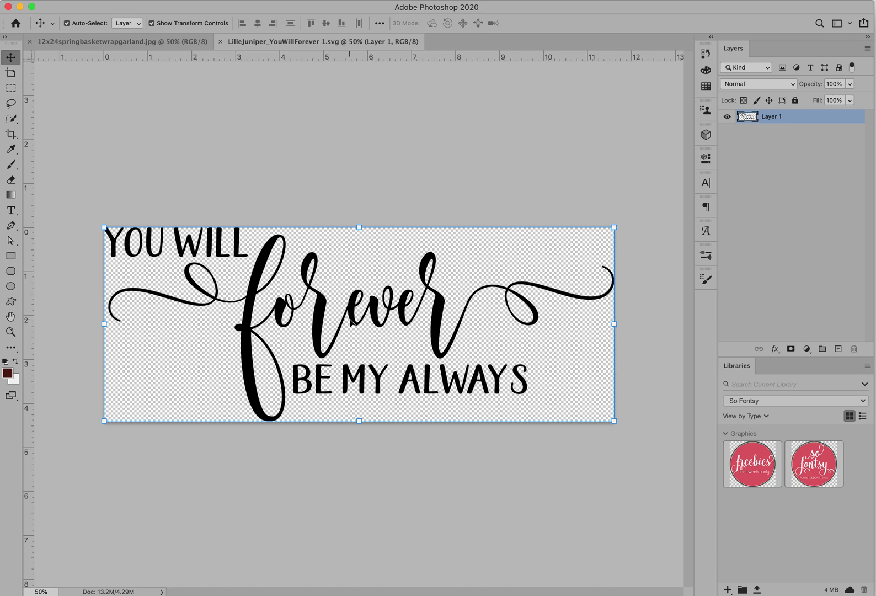
{"action": "key", "text": "super"}
{"action": "left_click", "coordinate": [166, 43]}
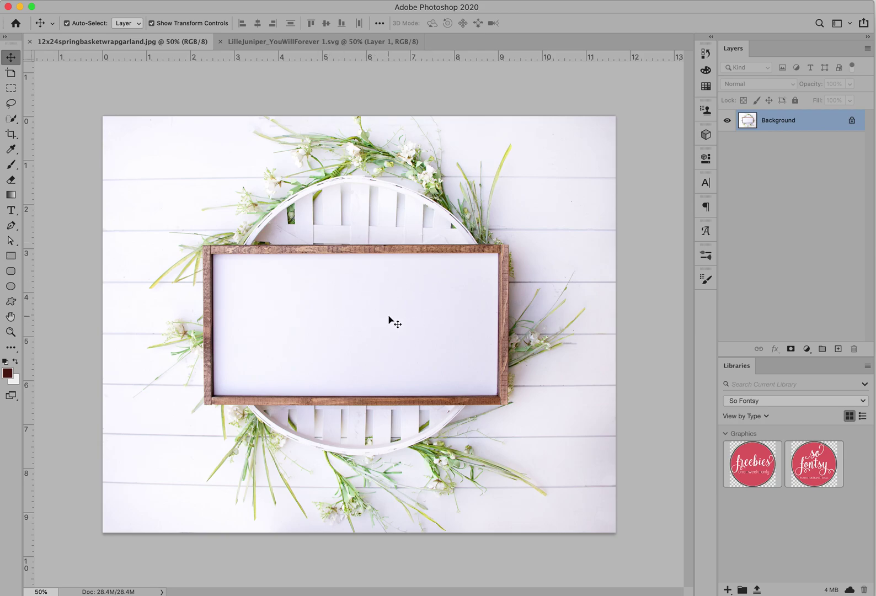
{"action": "key", "text": "super"}
- Paste the lettering into the mockup and scale it down proportionally to about 54%
{"action": "key", "text": "super+v"}
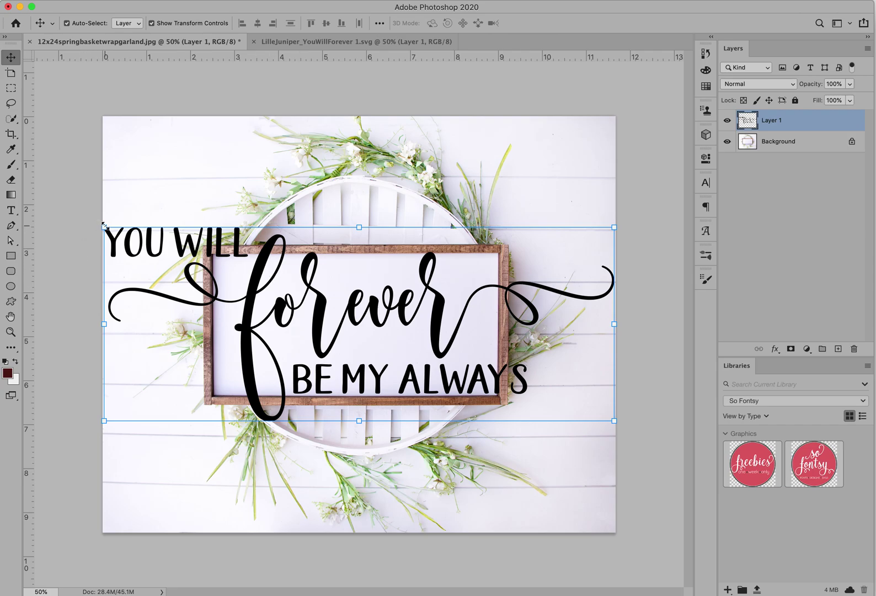
{"action": "left_click_drag", "start_coordinate": [104, 225], "coordinate": [215, 275]}
{"action": "left_click_drag", "start_coordinate": [614, 421], "coordinate": [492, 374]}
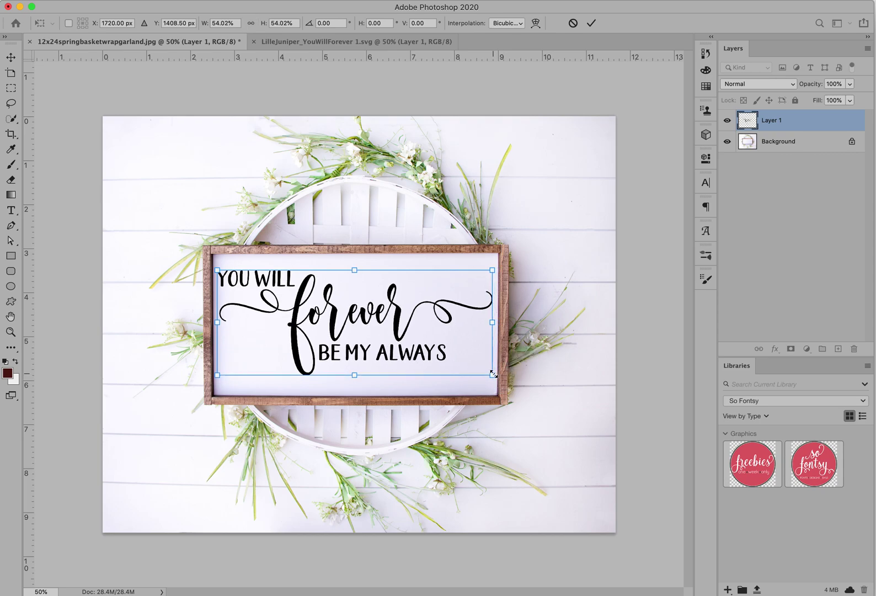
{"action": "left_click", "coordinate": [252, 24]}
- Centre the lettering inside the frame's white panel and apply the transform
{"action": "left_click_drag", "start_coordinate": [329, 326], "coordinate": [333, 329]}
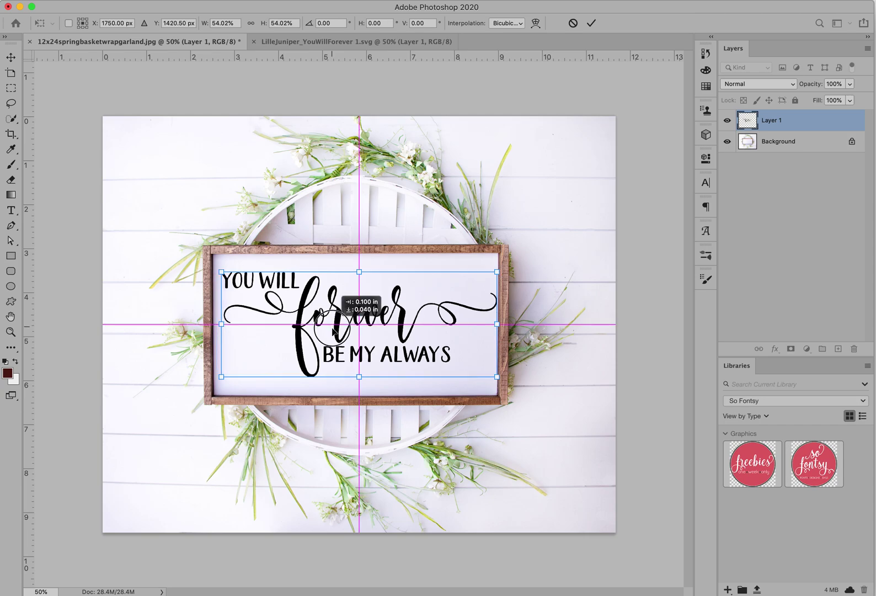
{"action": "left_click_drag", "start_coordinate": [334, 330], "coordinate": [334, 331]}
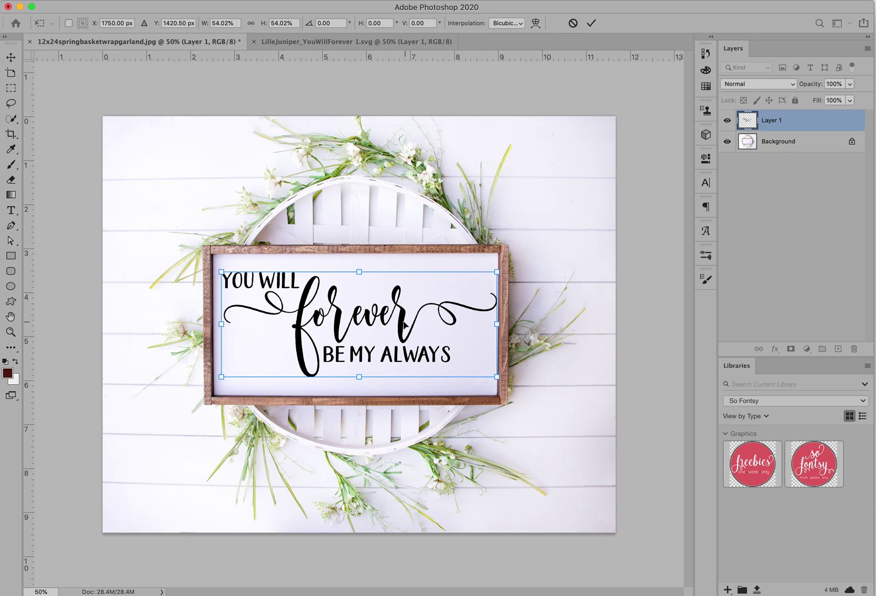
{"action": "key", "text": "Left"}
{"action": "key", "text": "Left"}
{"action": "key", "text": "Left"}
{"action": "key", "text": "Left"}
{"action": "key", "text": "Left"}
{"action": "key", "text": "Left"}
{"action": "key", "text": "Left"}
{"action": "key", "text": "Left"}
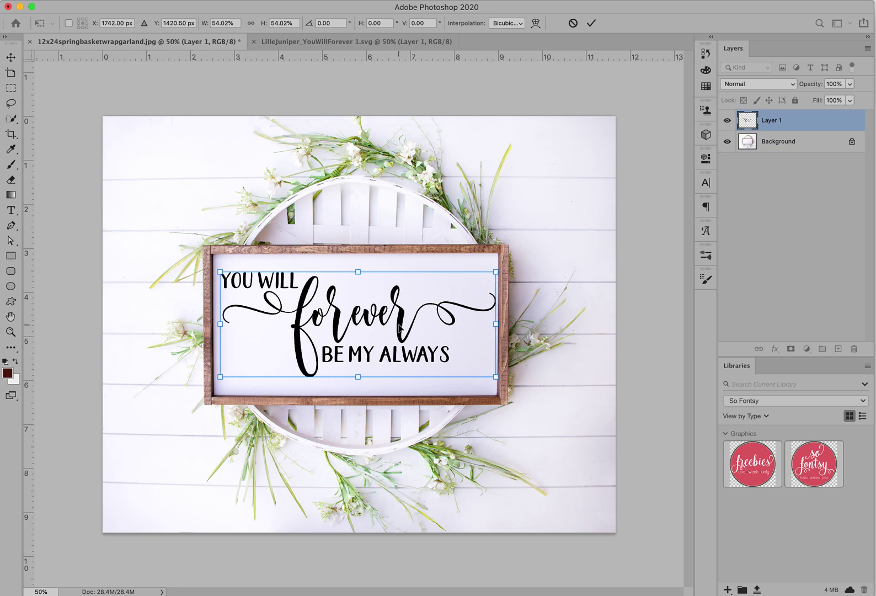
{"action": "key", "text": "shift+Left"}
{"action": "key", "text": "shift+Left"}
{"action": "key", "text": "shift+Down"}
{"action": "key", "text": "shift+Down"}
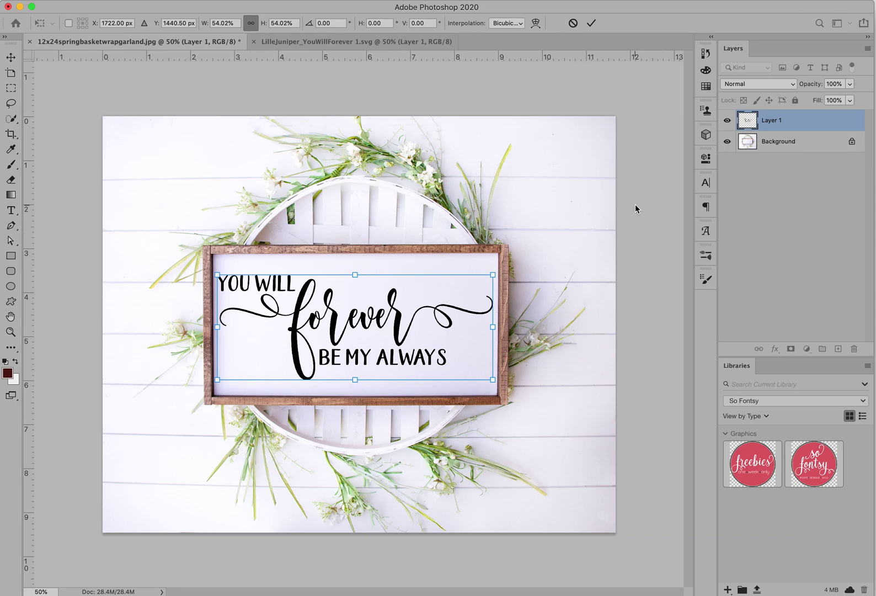
{"action": "left_click", "coordinate": [591, 25]}
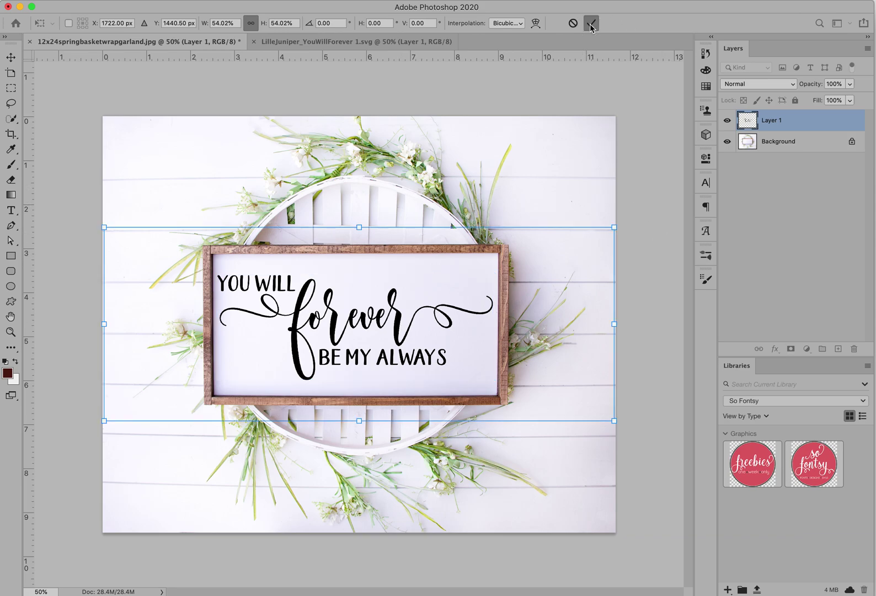
- Deselect the lettering and begin a Save As copy with JPEG chosen as the format
{"action": "left_click", "coordinate": [653, 393]}
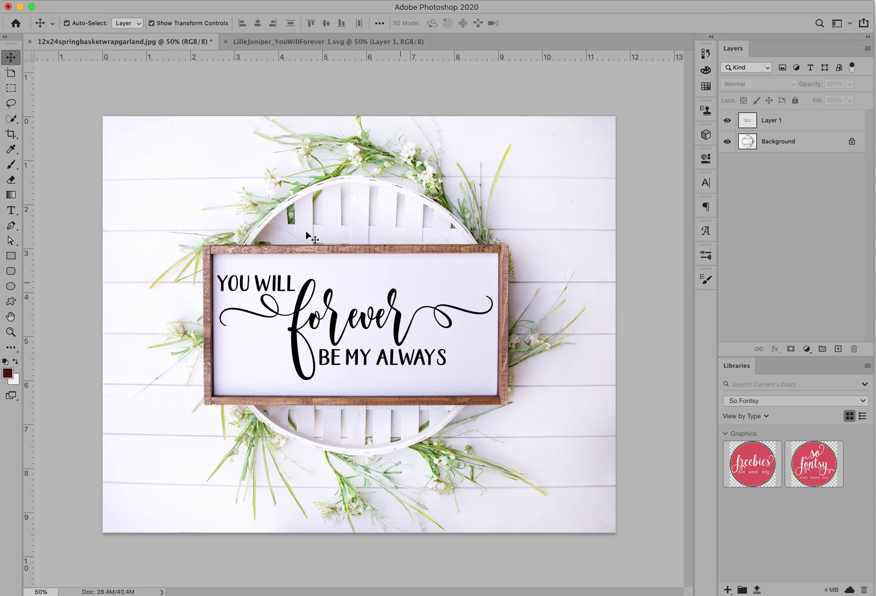
{"action": "key", "text": "super"}
{"action": "key", "text": "super+s"}
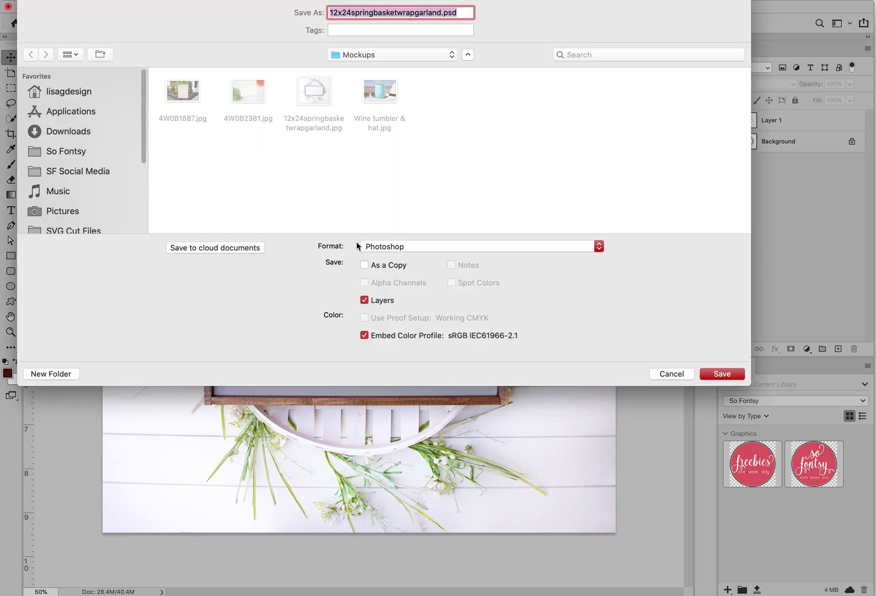
{"action": "left_click", "coordinate": [391, 247]}
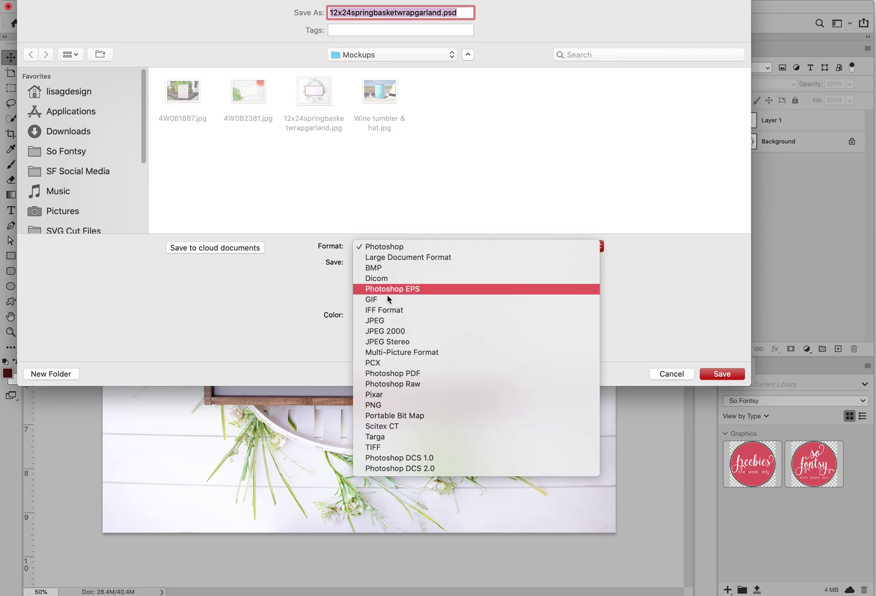
{"action": "left_click", "coordinate": [391, 320]}
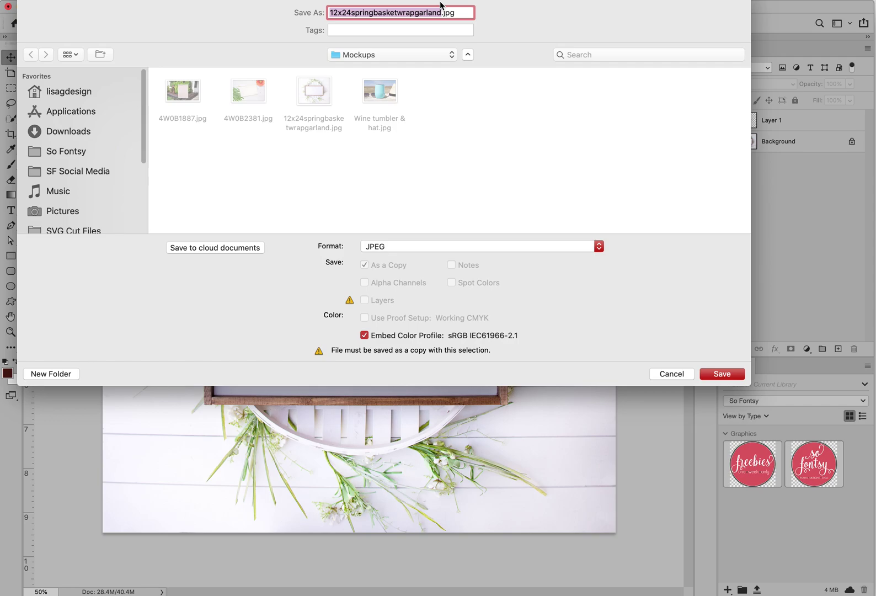
- Name the file 'Farmhouse Sign Mockup', save it, and set JPEG quality to 9
{"action": "type", "text": "Farmhouse "}
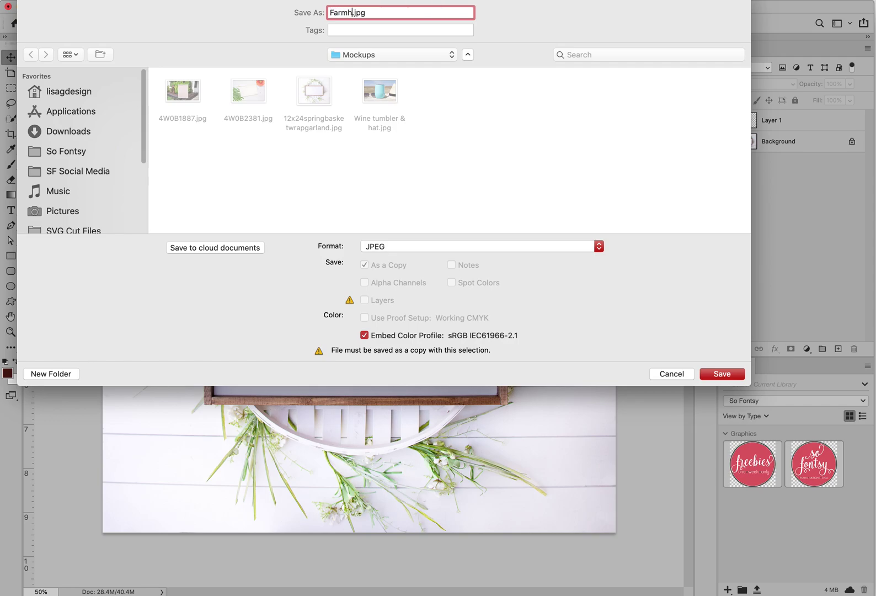
{"action": "type", "text": "Sign Mockup"}
{"action": "key", "text": "Return"}
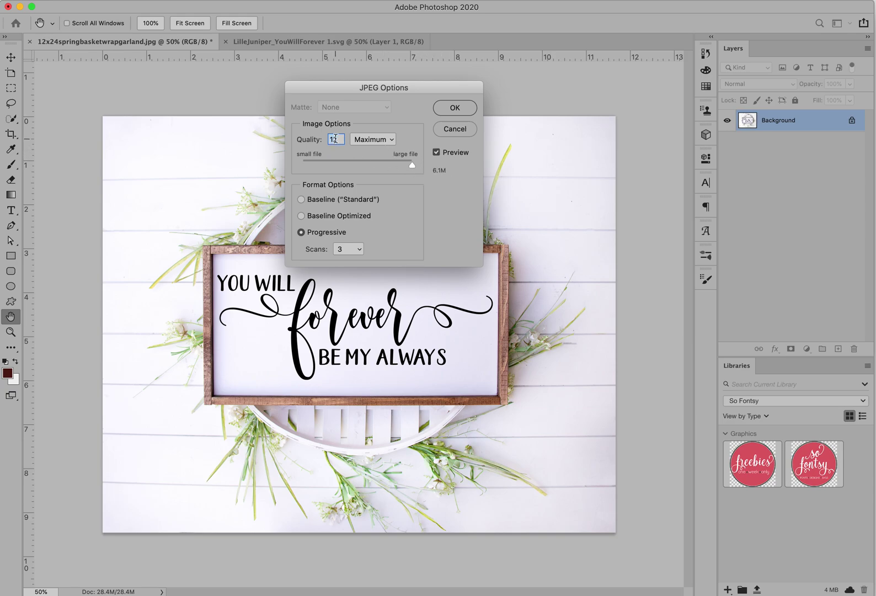
{"action": "type", "text": "10"}
{"action": "type", "text": "9"}
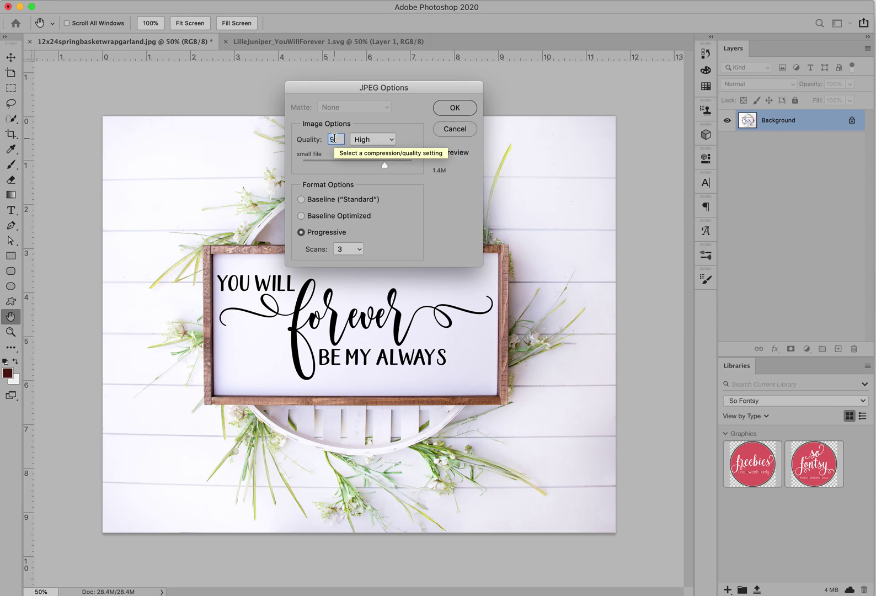
- Confirm the JPEG Options at quality 9 to write out Farmhouse Sign Mockup.jpg
{"action": "left_click", "coordinate": [454, 108]}
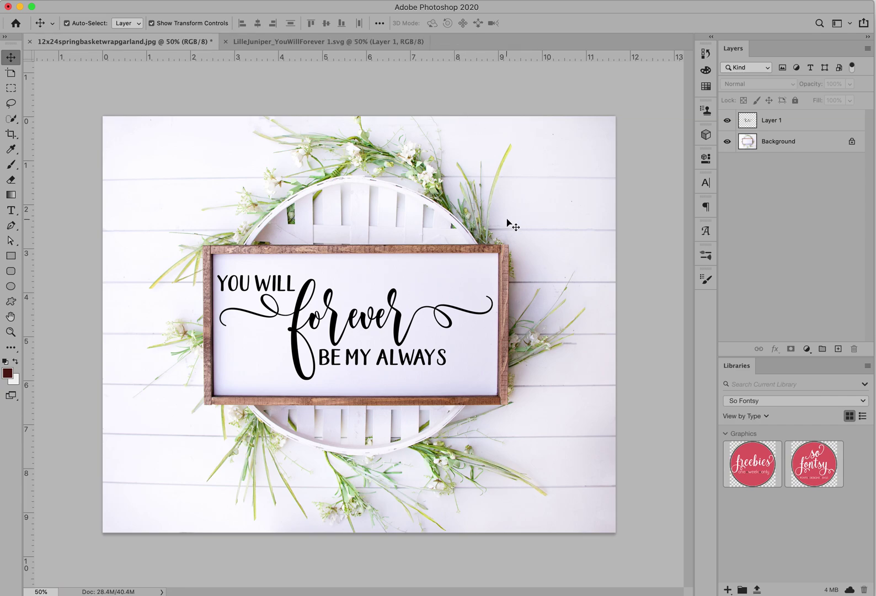